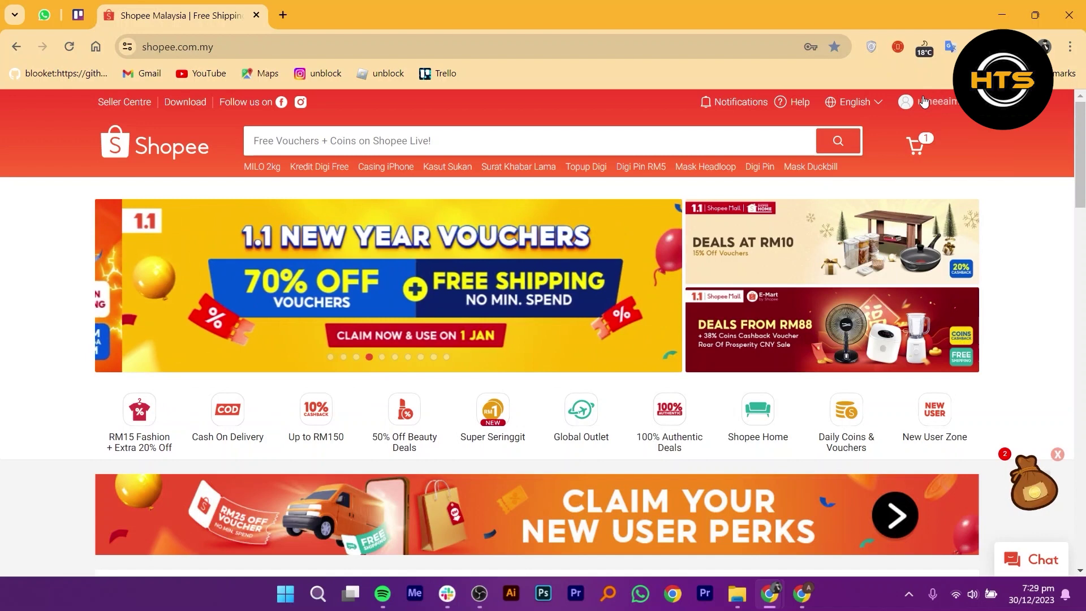
- Open the Shopee account profile page from the username menu at top right
click(924, 102)
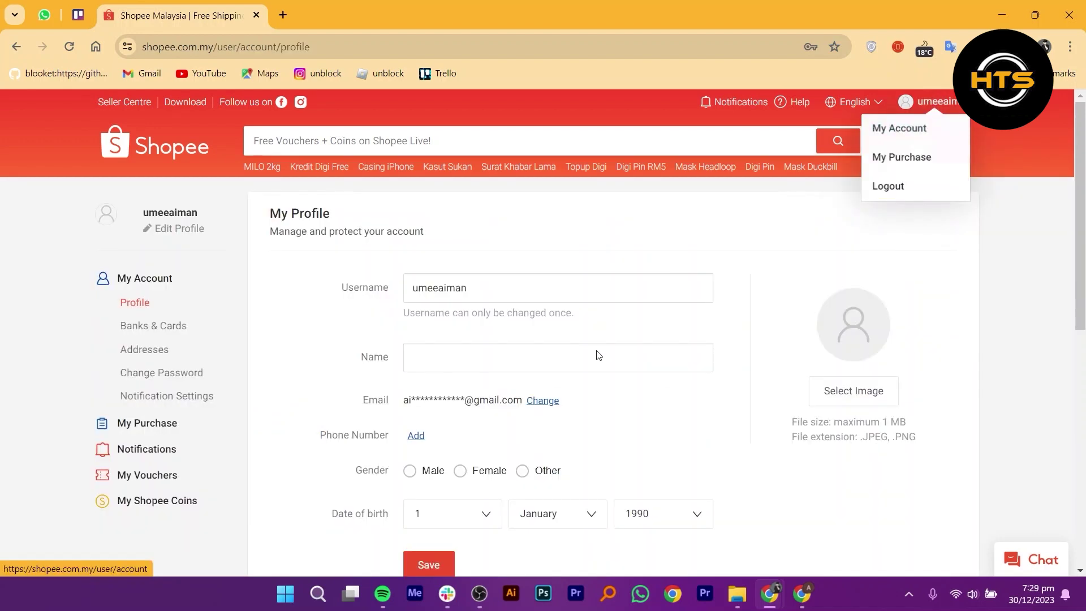
- Open Banks & Cards from the sidebar to start adding a new bank account
click(153, 326)
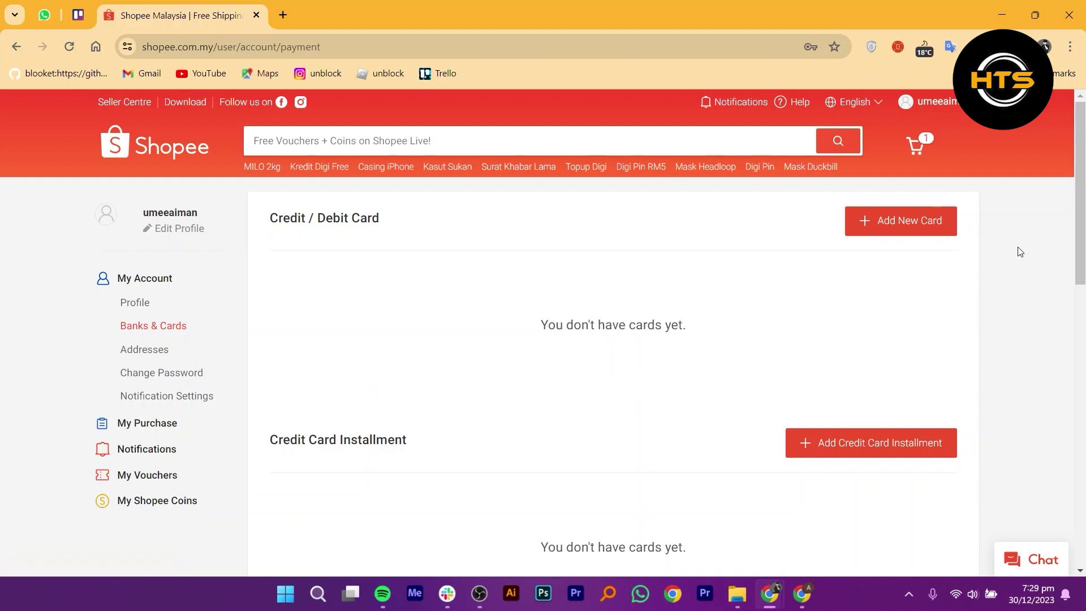
drag(1079, 181, 1082, 324)
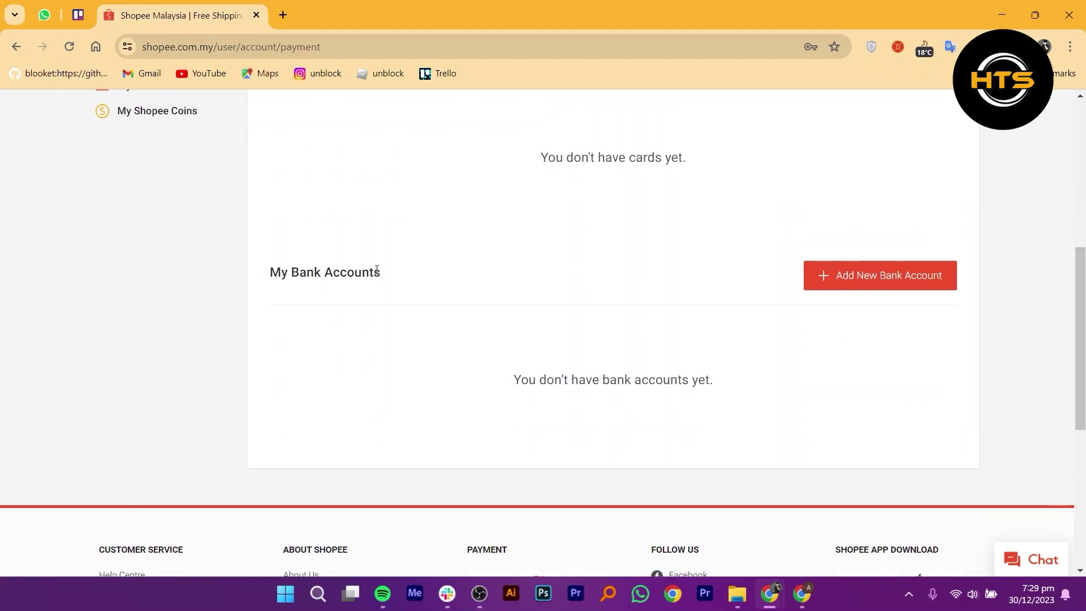
click(849, 275)
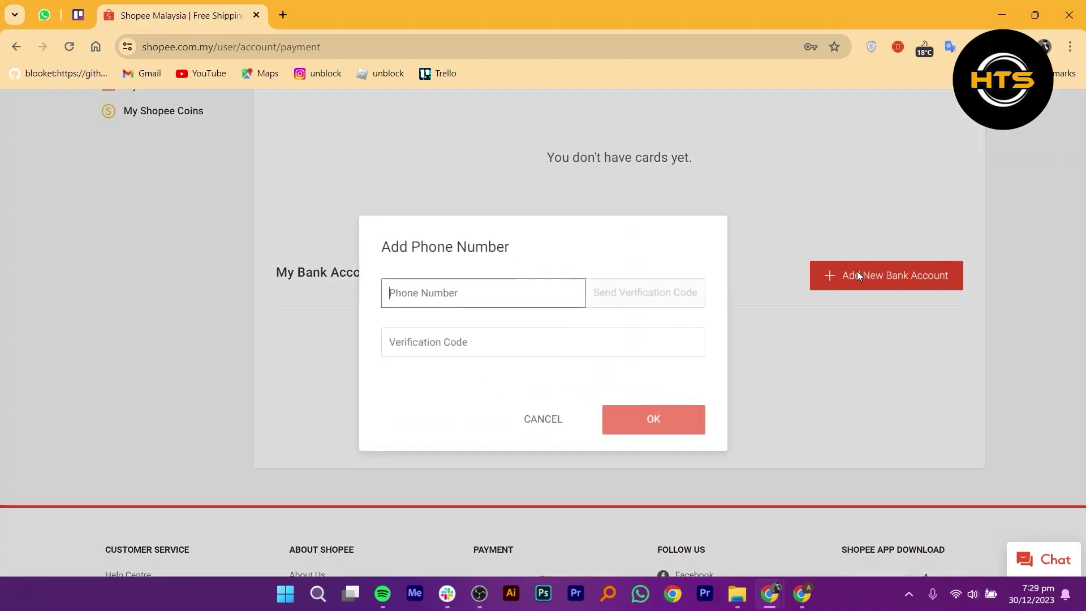